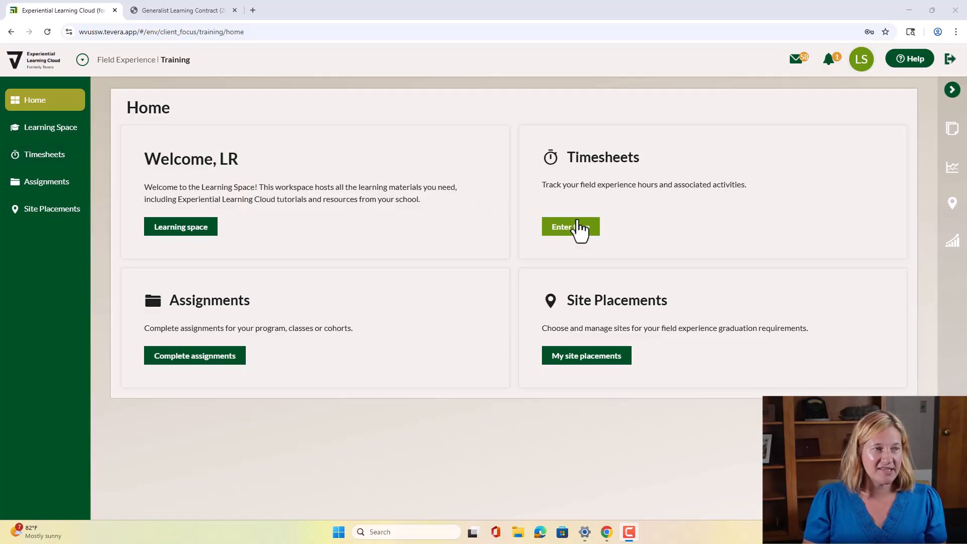
# Step: Open the timesheets, look at the Week view, and return to the Track view for entering hours
pyautogui.click(586, 230)
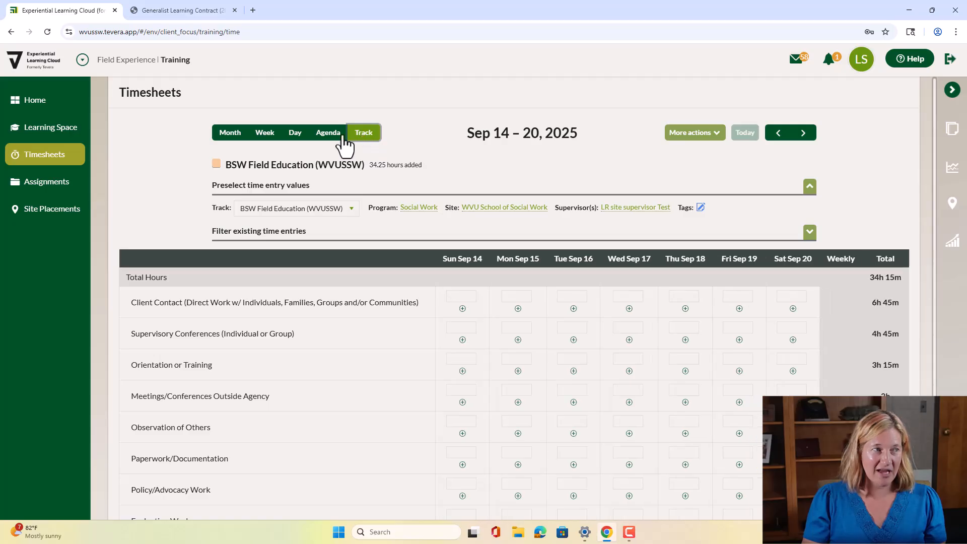
pyautogui.click(266, 134)
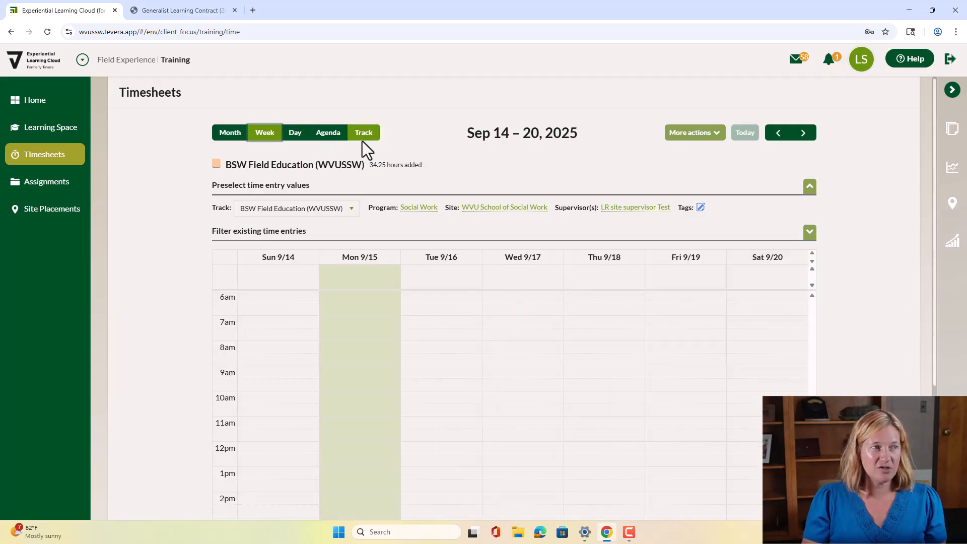
pyautogui.click(362, 139)
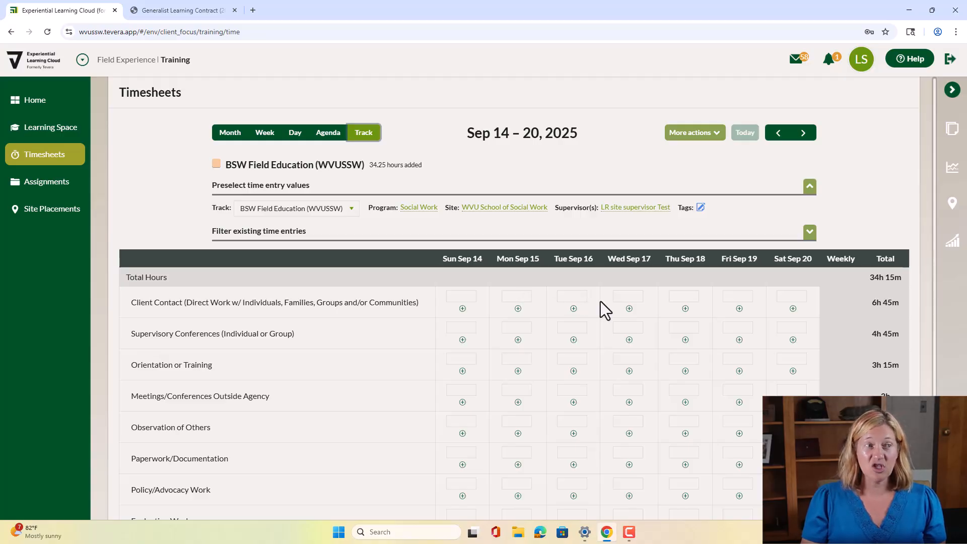
# Step: In the Sep 7–13 week, log 2 hours of Orientation or Training and 1.5 hours of Observation of Others on Thu Sep 11
pyautogui.click(779, 133)
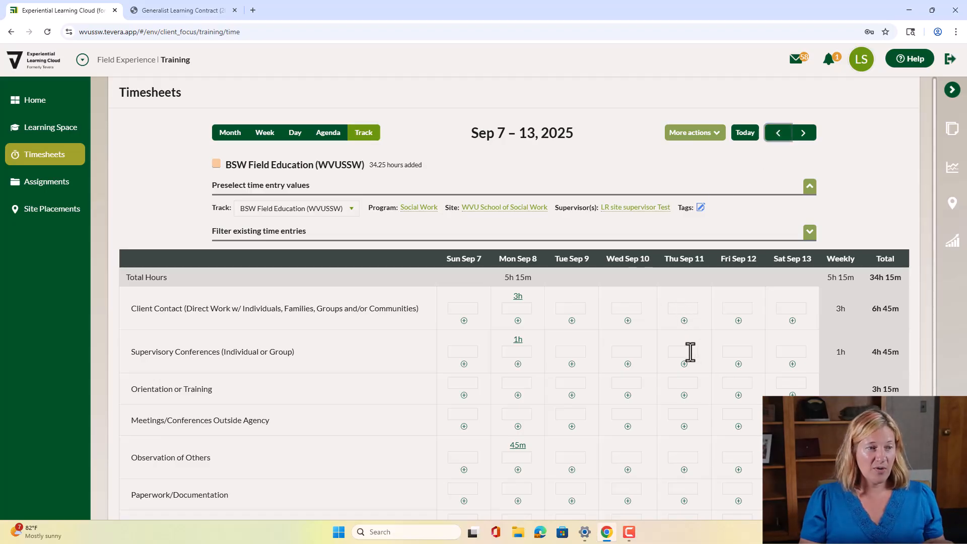
pyautogui.click(693, 380)
pyautogui.write('2')
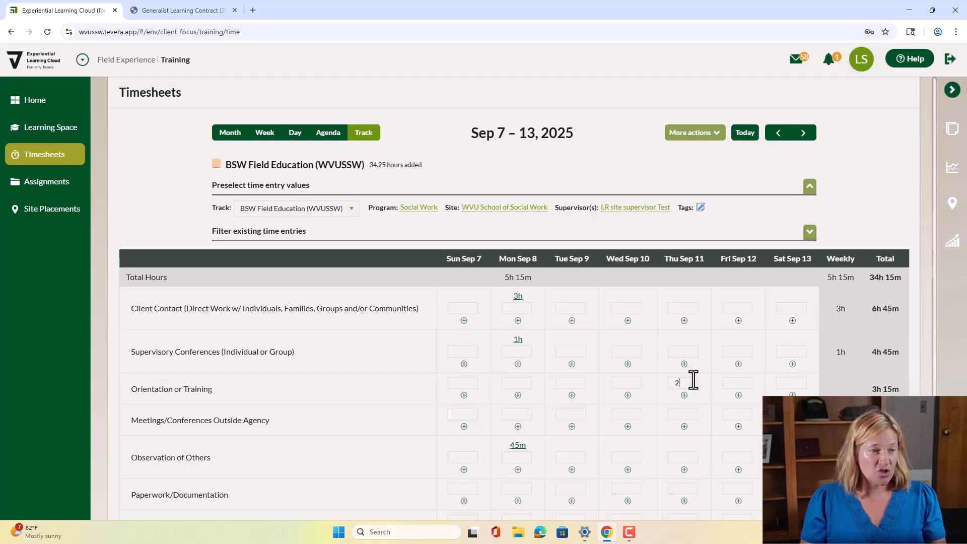
pyautogui.click(683, 457)
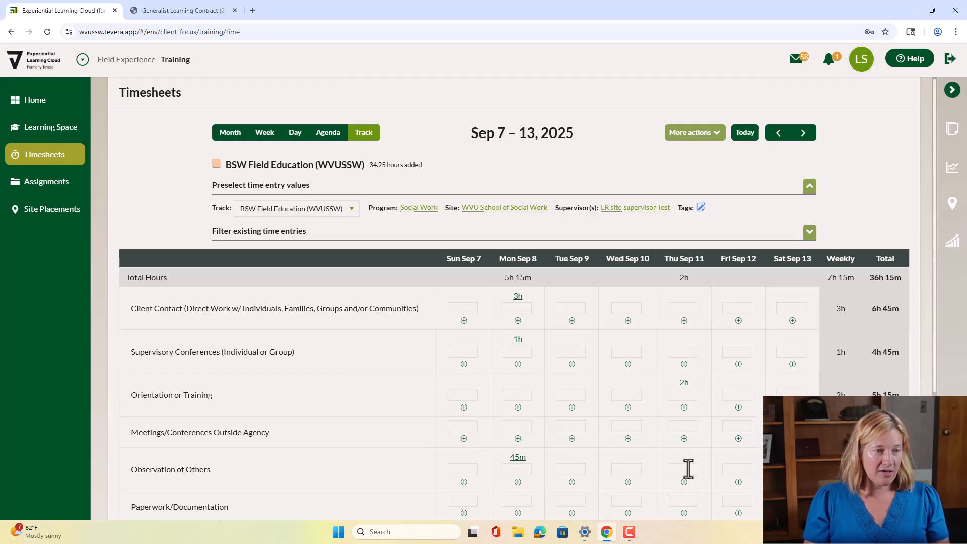
pyautogui.scroll(-1, 686, 445)
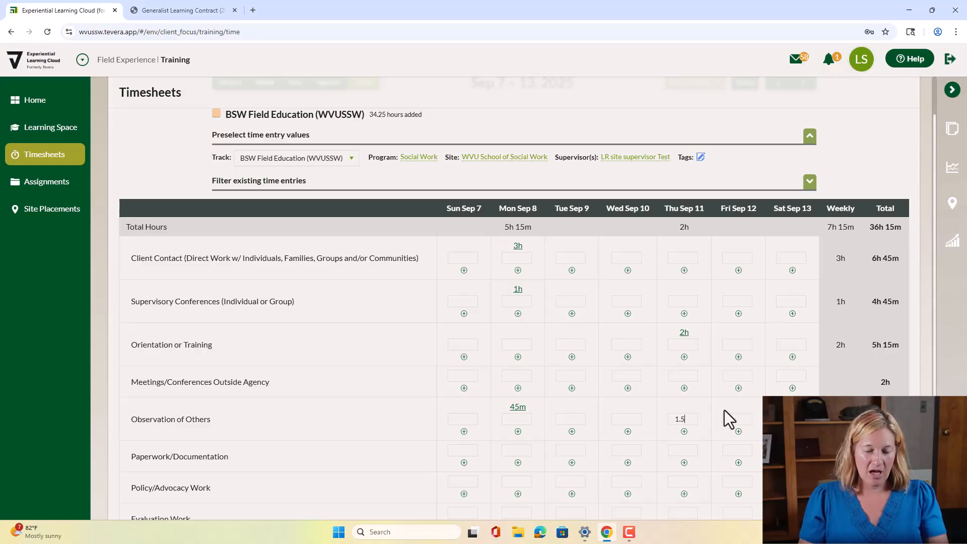
pyautogui.press('Return')
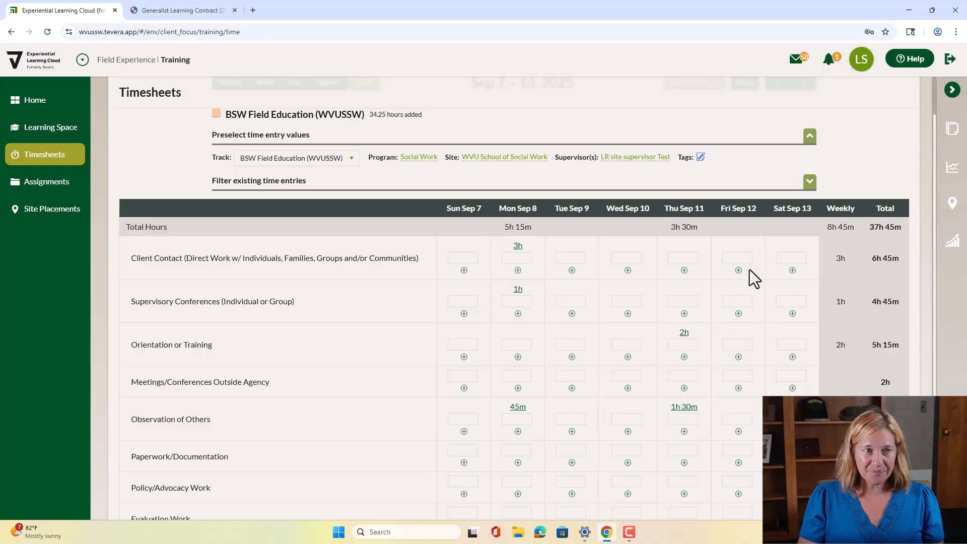
# Step: In the Sep 14–20 week, log 1 hour of Supervisory Conferences and 2 hours of Policy/Advocacy Work on Mon Sep 15
pyautogui.scroll(1, 752, 275)
pyautogui.click(802, 135)
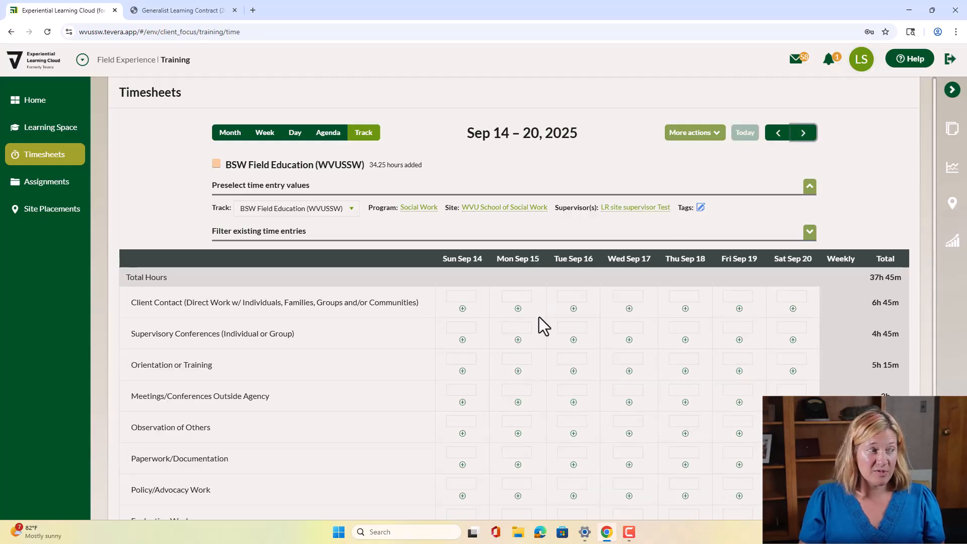
pyautogui.click(524, 327)
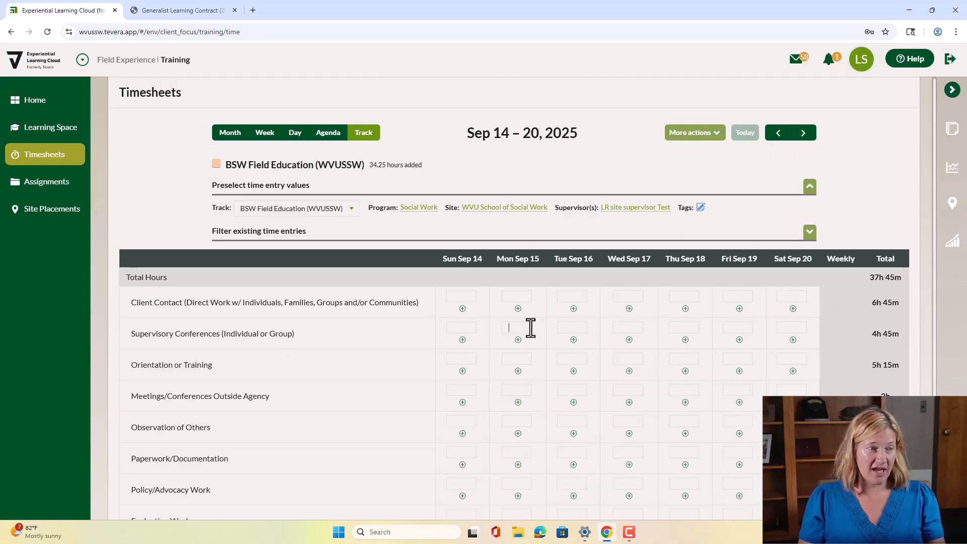
pyautogui.press('Return')
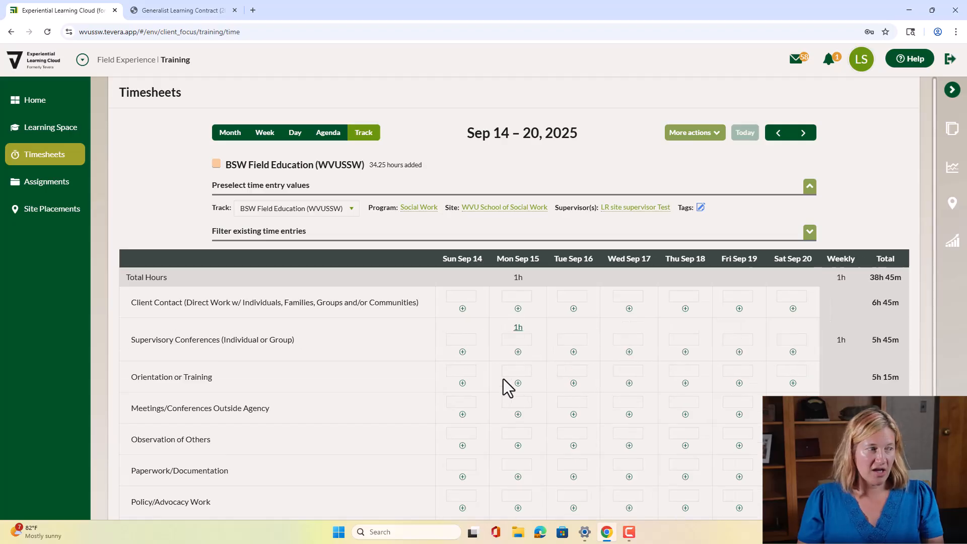
pyautogui.scroll(-2, 503, 379)
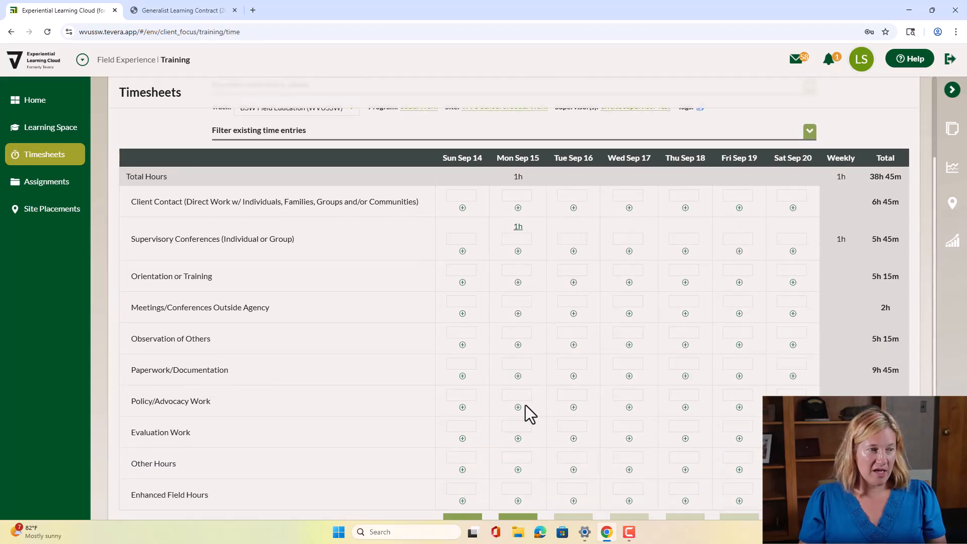
pyautogui.write('2')
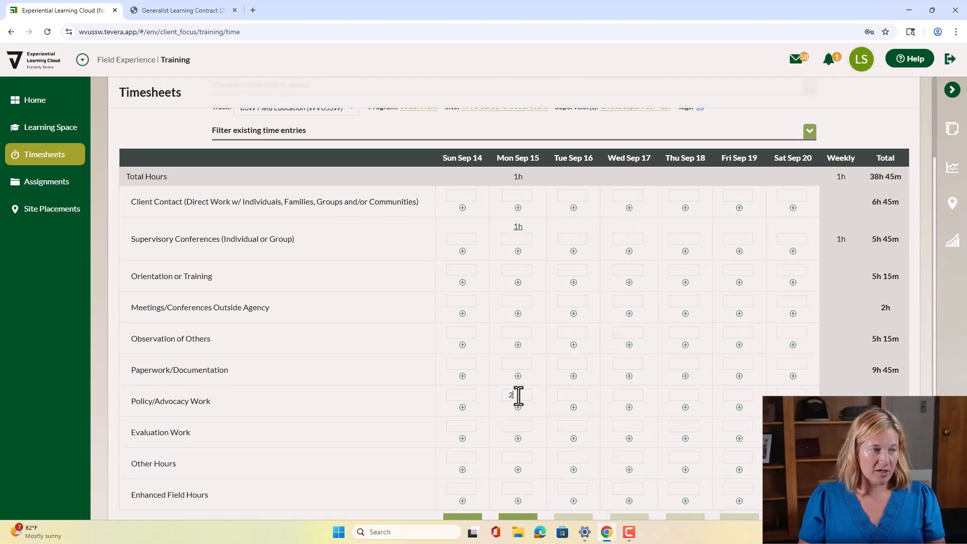
pyautogui.press('Return')
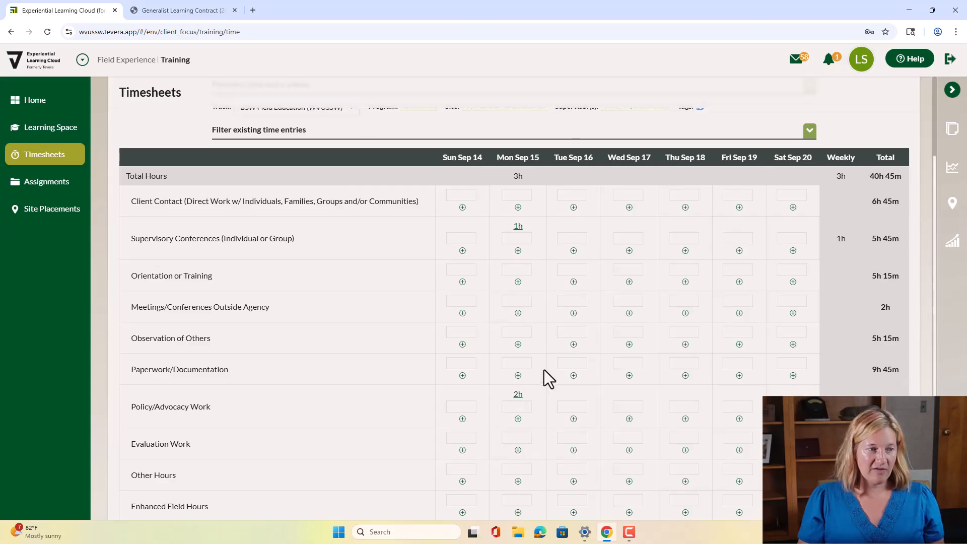
# Step: Start the October Hours Report from the assignments list
pyautogui.scroll(-1, 544, 377)
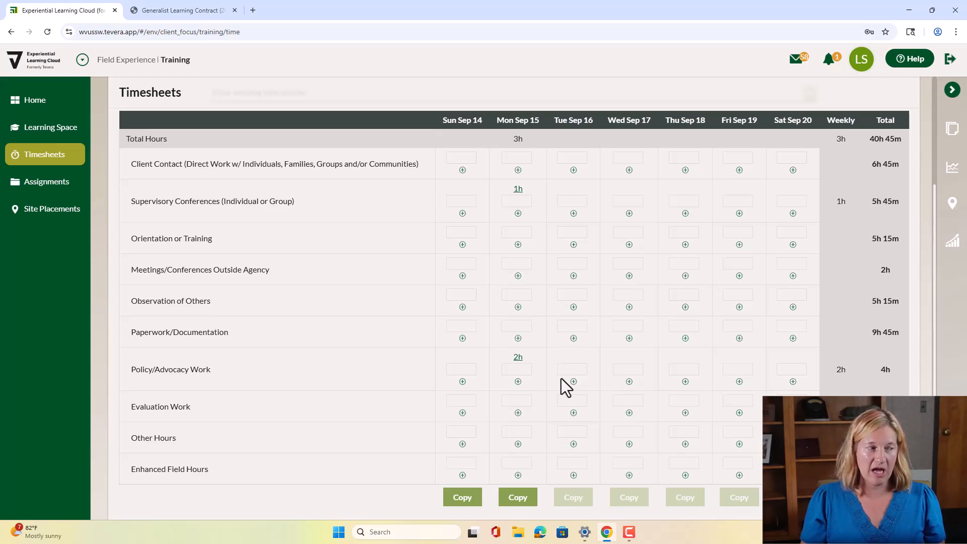
pyautogui.scroll(3, 561, 379)
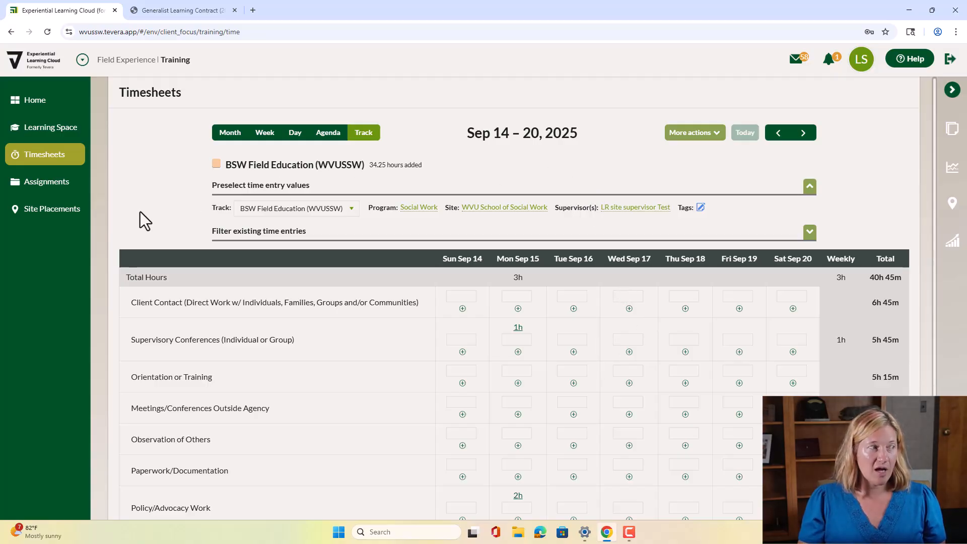
pyautogui.click(58, 193)
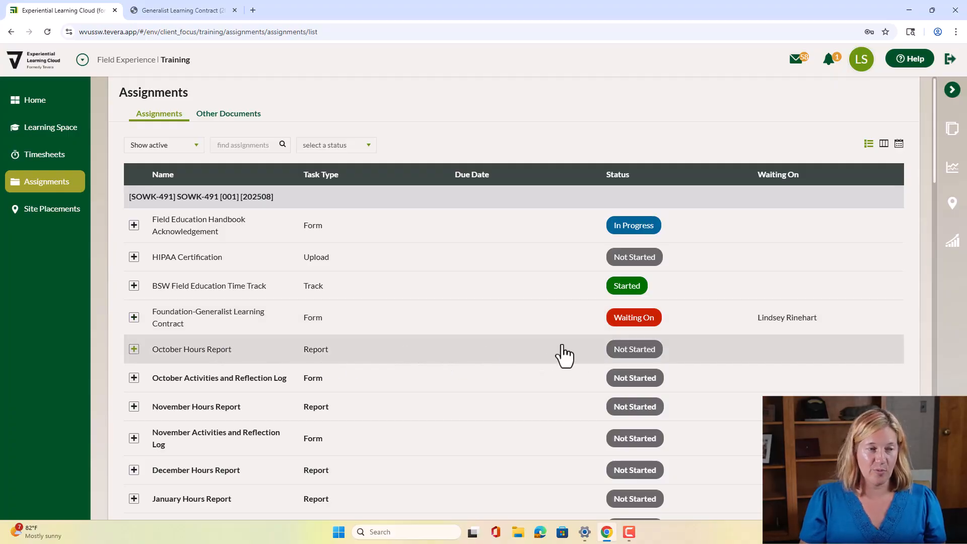
pyautogui.click(633, 357)
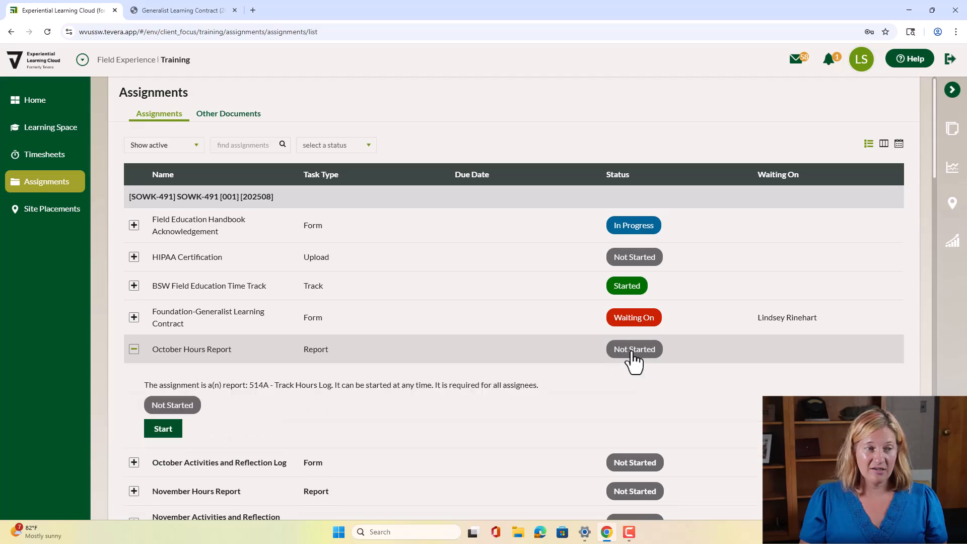
pyautogui.click(169, 441)
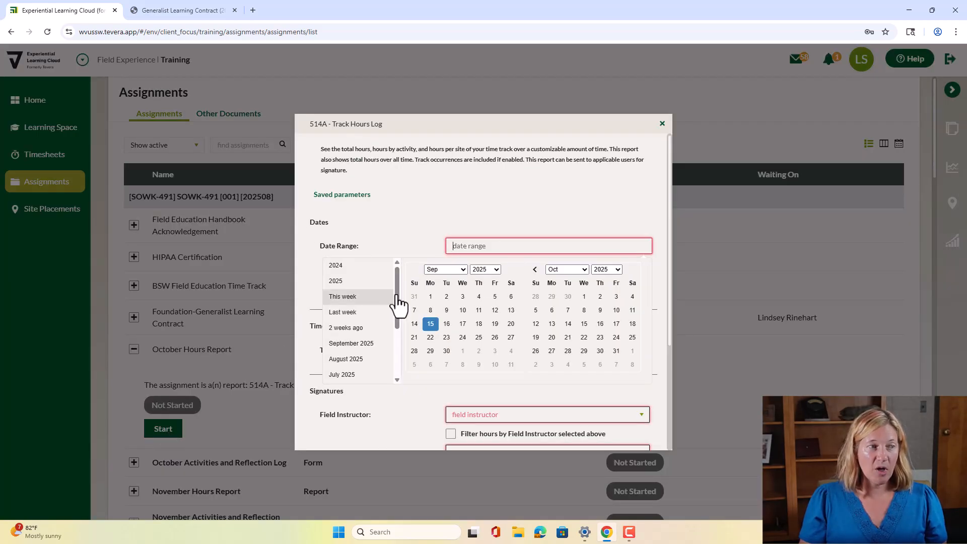
# Step: Set the report's date range to 08/01/2025 - 08/31/2025 and its track to BSW Field Education (WVUSSW)
pyautogui.click(447, 272)
pyautogui.click(447, 272)
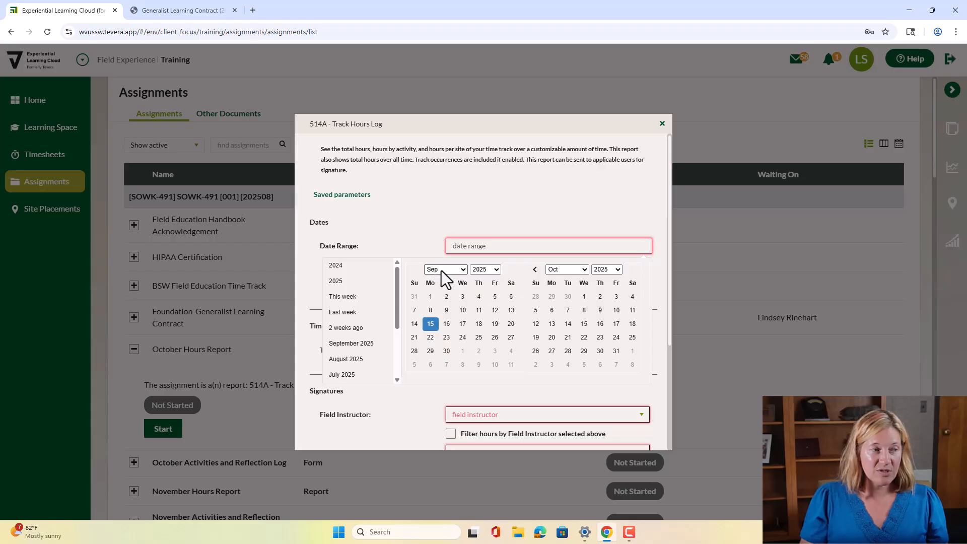
pyautogui.click(441, 275)
pyautogui.click(439, 365)
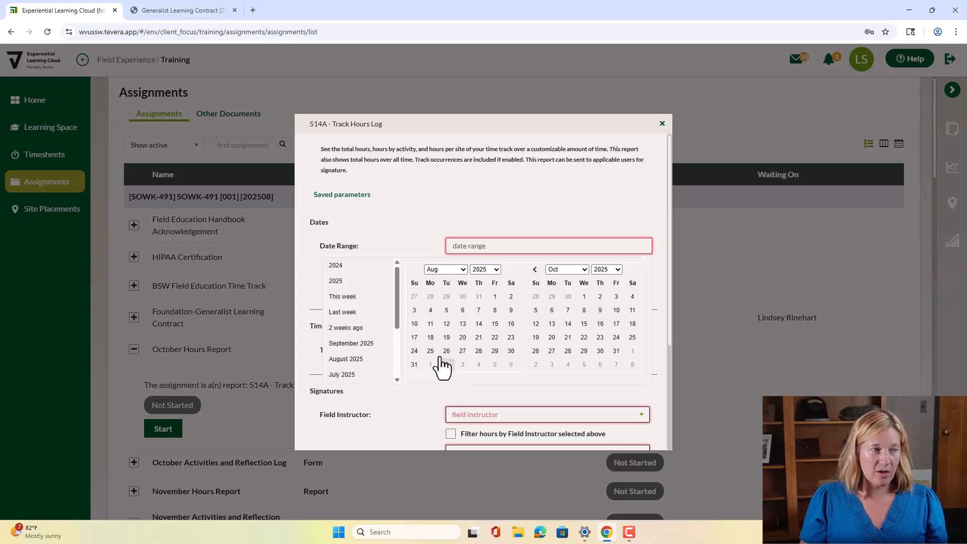
pyautogui.click(495, 298)
pyautogui.click(414, 365)
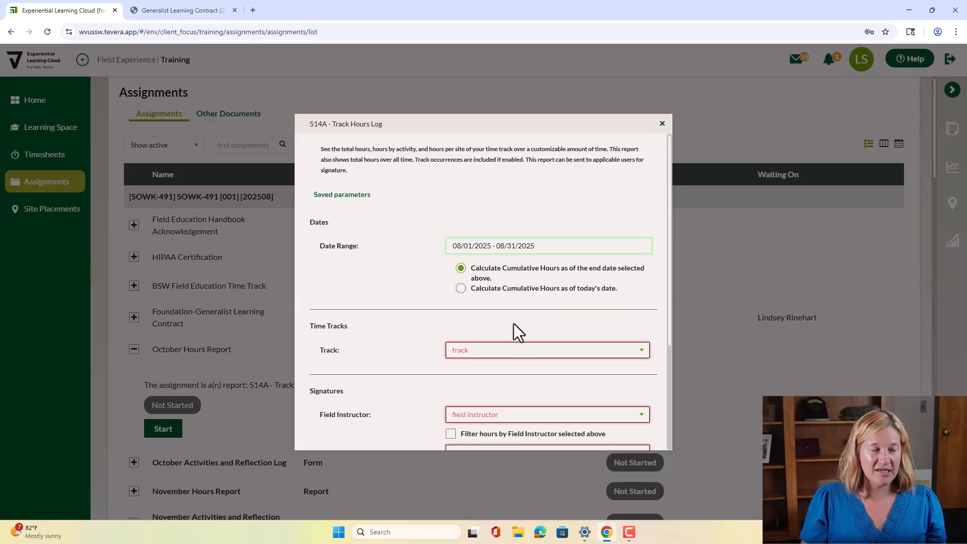
pyautogui.click(513, 351)
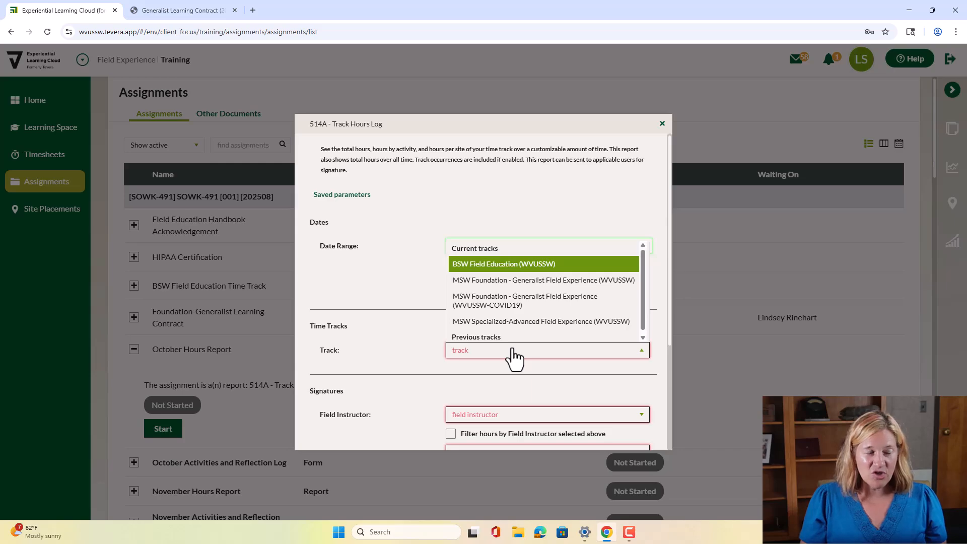
pyautogui.click(510, 267)
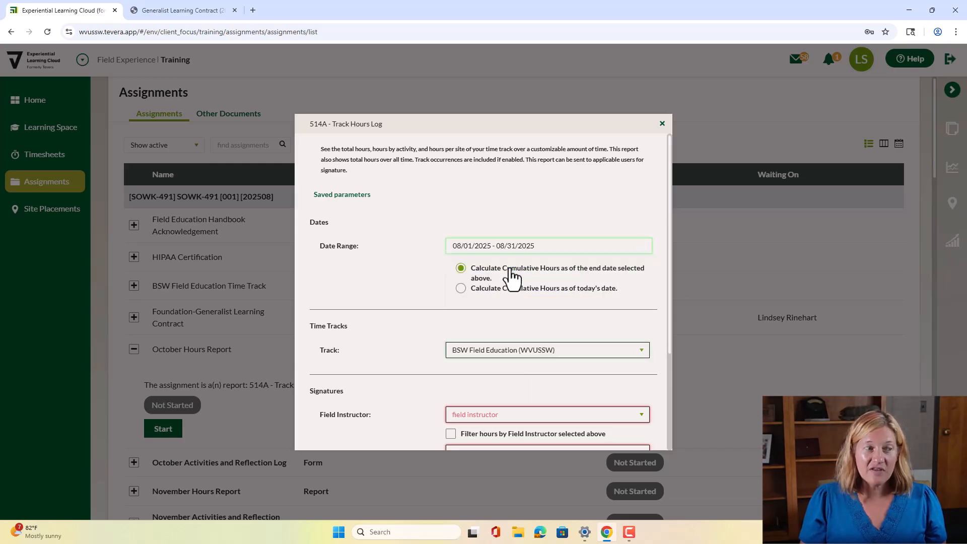
# Step: Add the site supervisor and field instructor test accounts as field instructor signers, and try to reorder them
pyautogui.scroll(-2, 433, 346)
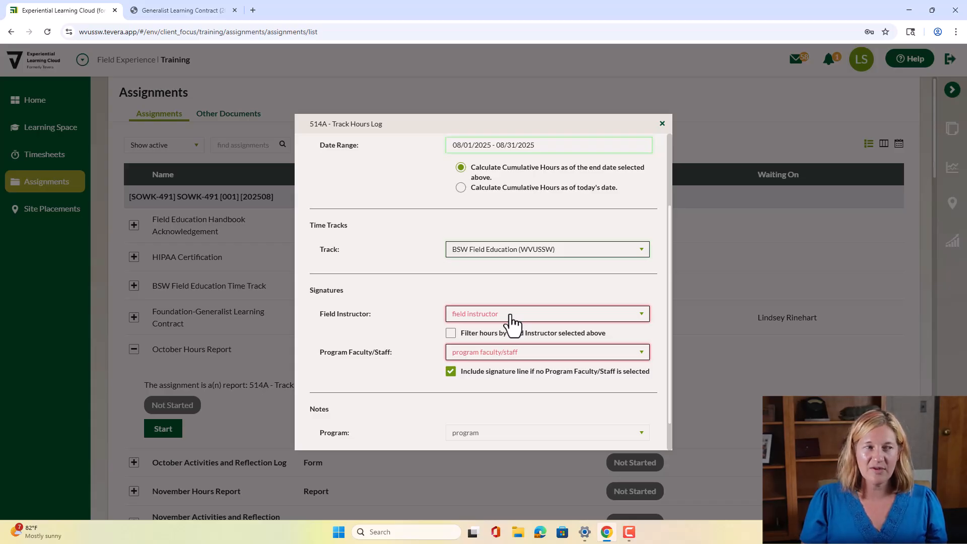
pyautogui.click(512, 317)
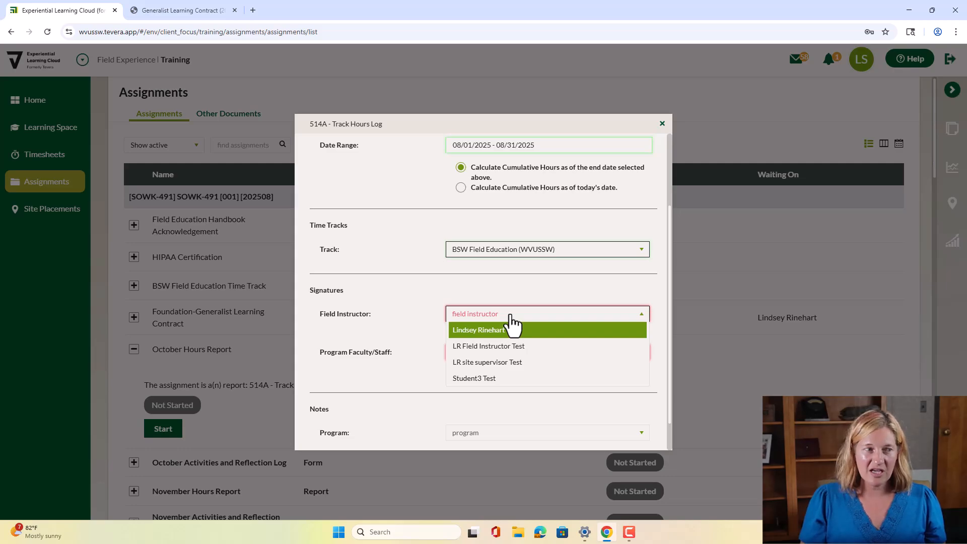
pyautogui.click(512, 363)
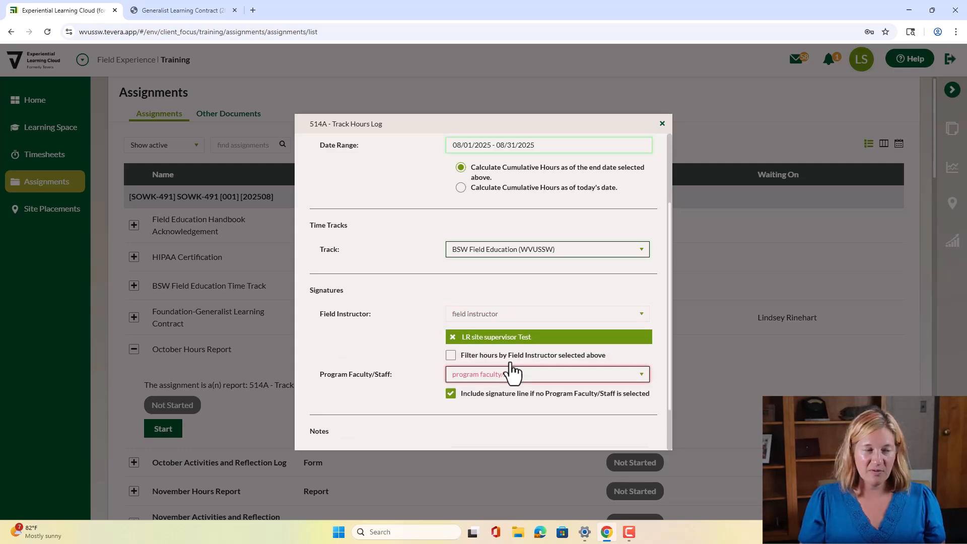
pyautogui.click(547, 316)
pyautogui.click(504, 347)
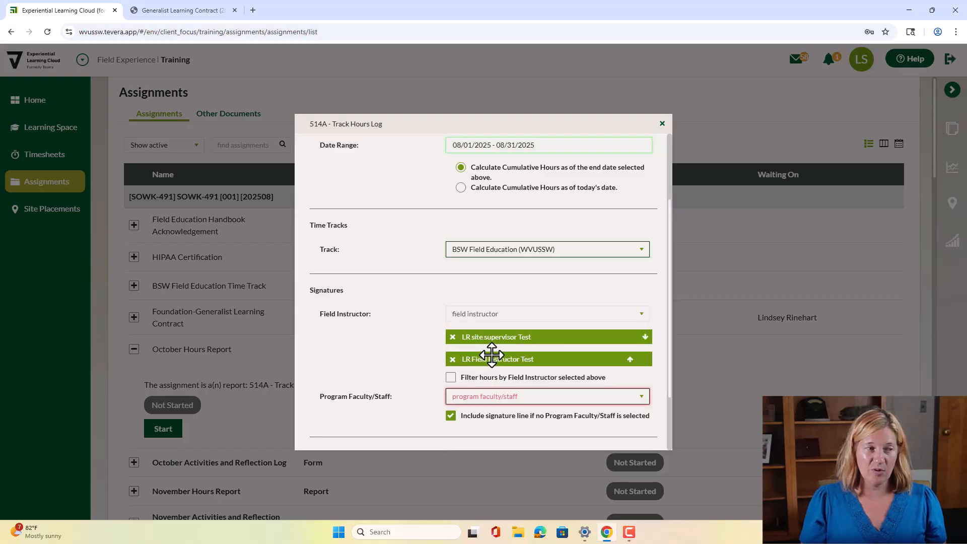
pyautogui.moveTo(478, 361); pyautogui.dragTo(512, 331)
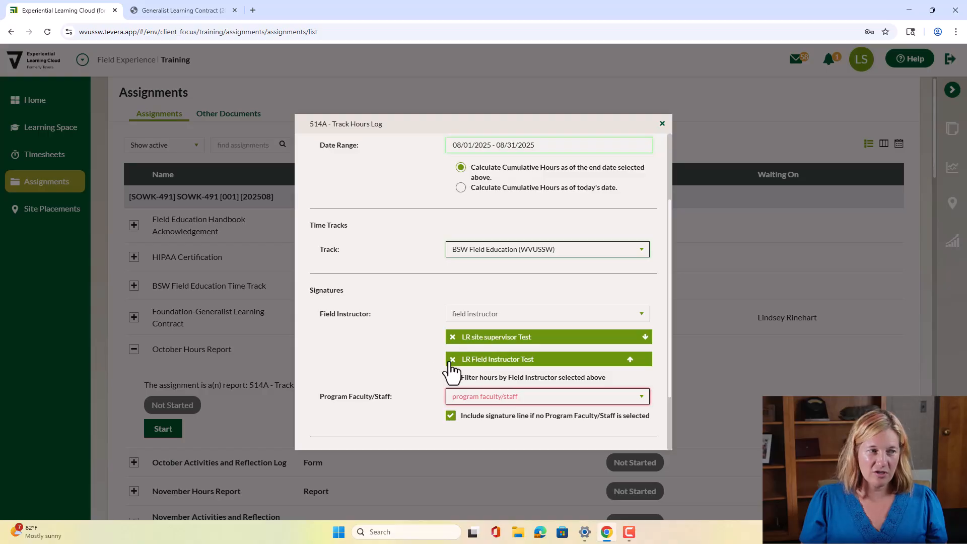
# Step: Choose the program faculty/staff member who signs the report and set the program to Social Work
pyautogui.click(513, 398)
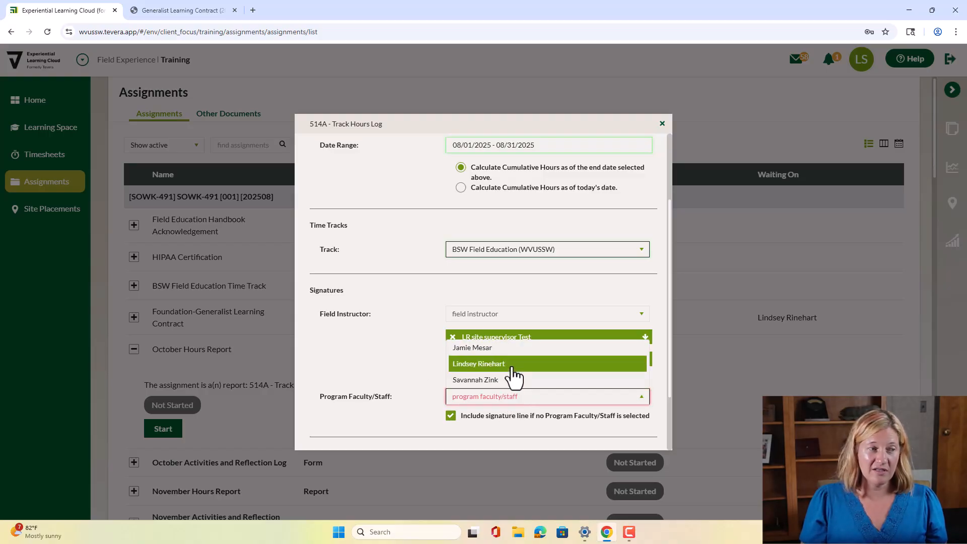
pyautogui.click(510, 364)
pyautogui.scroll(-1, 400, 398)
pyautogui.scroll(-3, 400, 398)
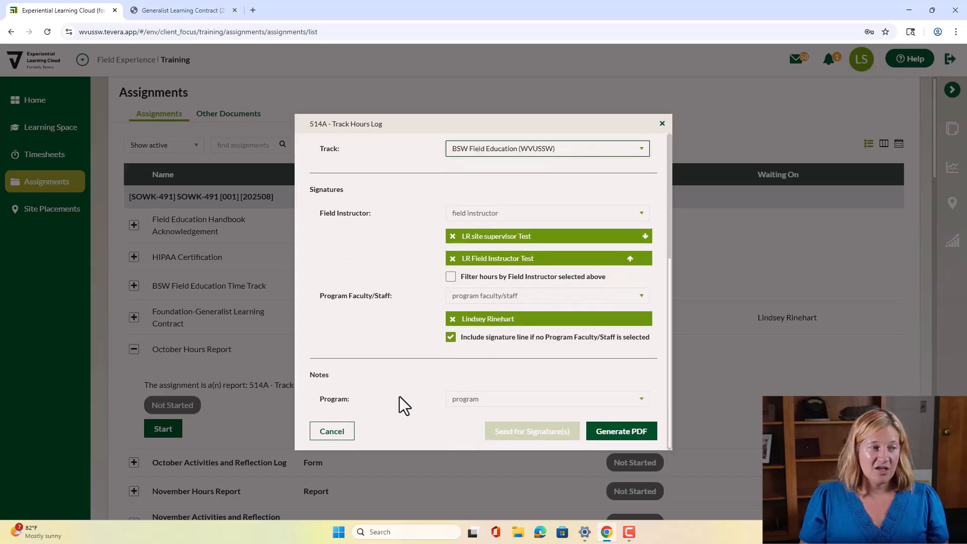
pyautogui.click(503, 399)
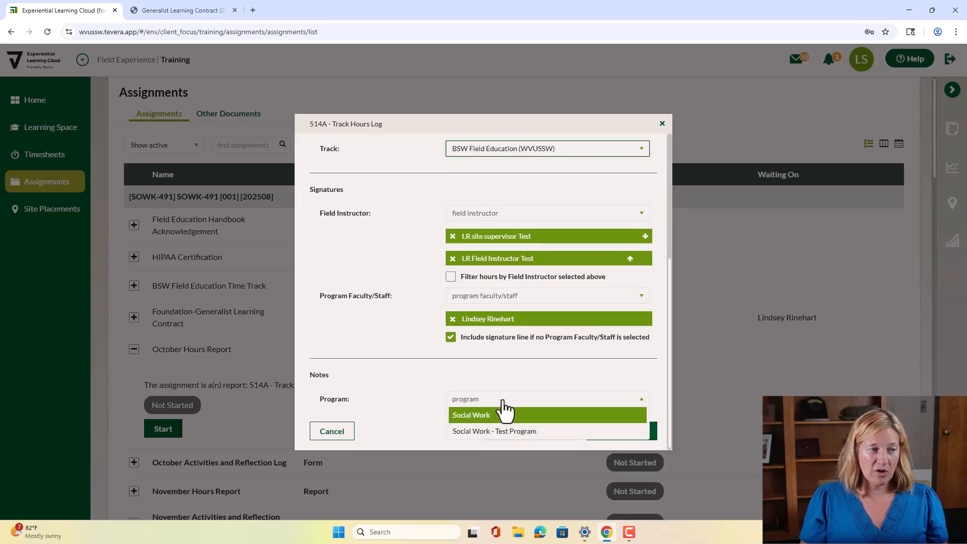
pyautogui.click(499, 416)
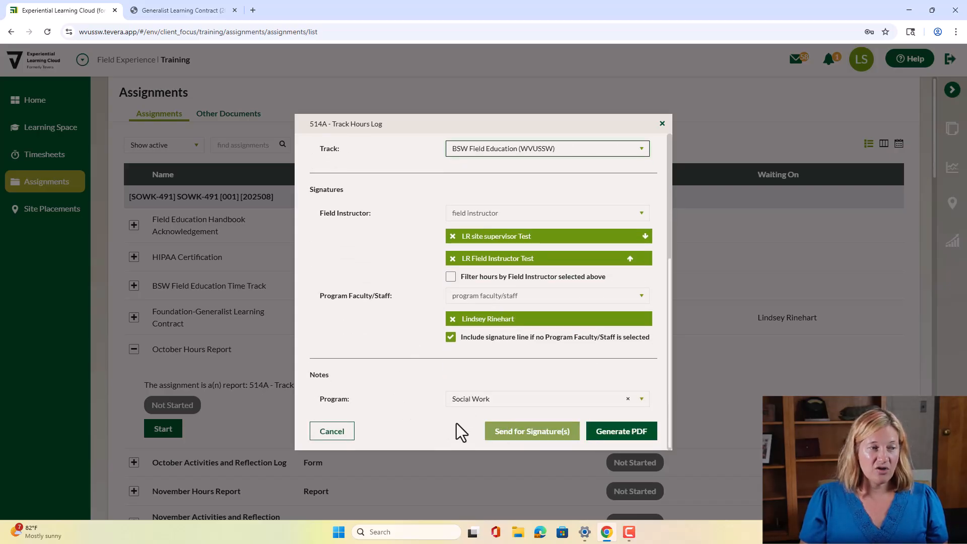
# Step: Send the report for signatures, reviewing the whole Track Hours Log preview before signing and sending with the saved signature
pyautogui.click(527, 432)
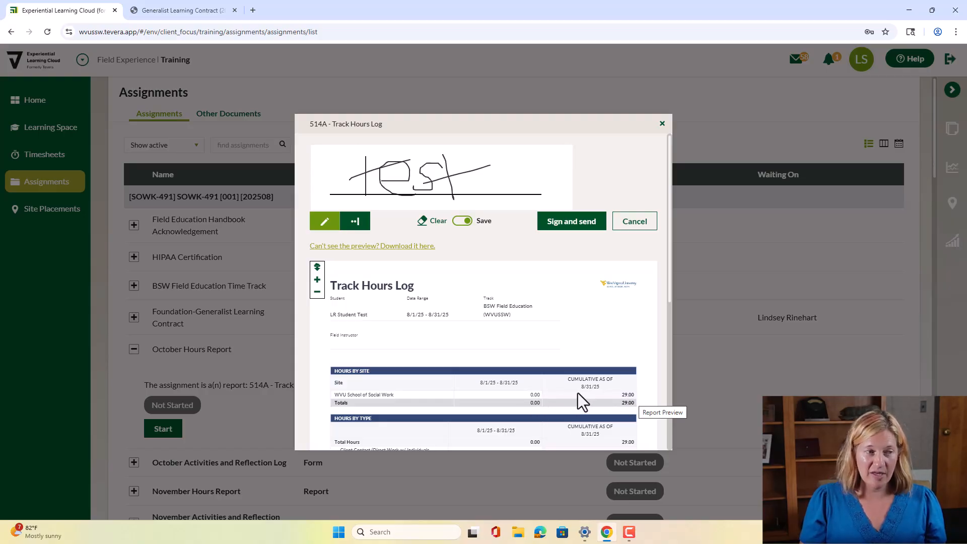
pyautogui.scroll(-2, 578, 392)
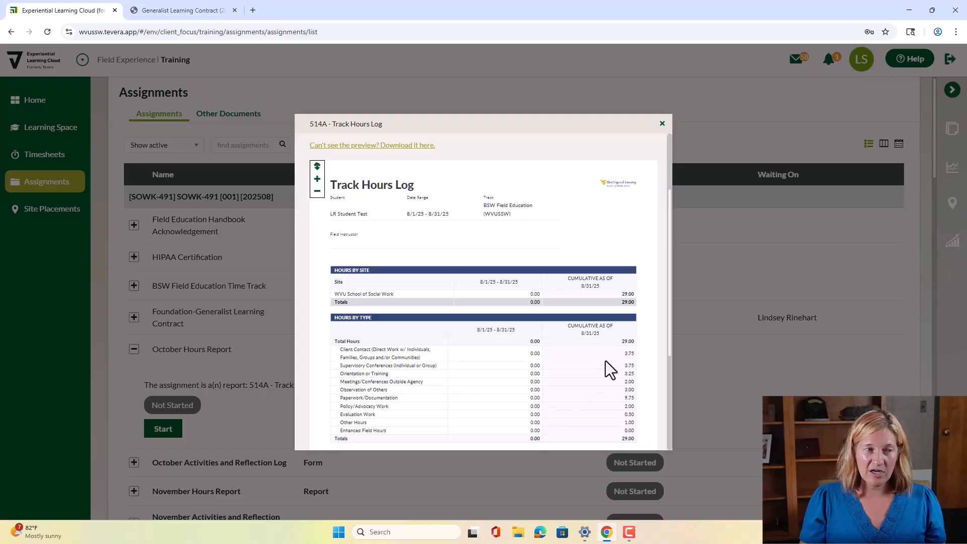
pyautogui.scroll(-1, 609, 394)
pyautogui.scroll(-1, 609, 394)
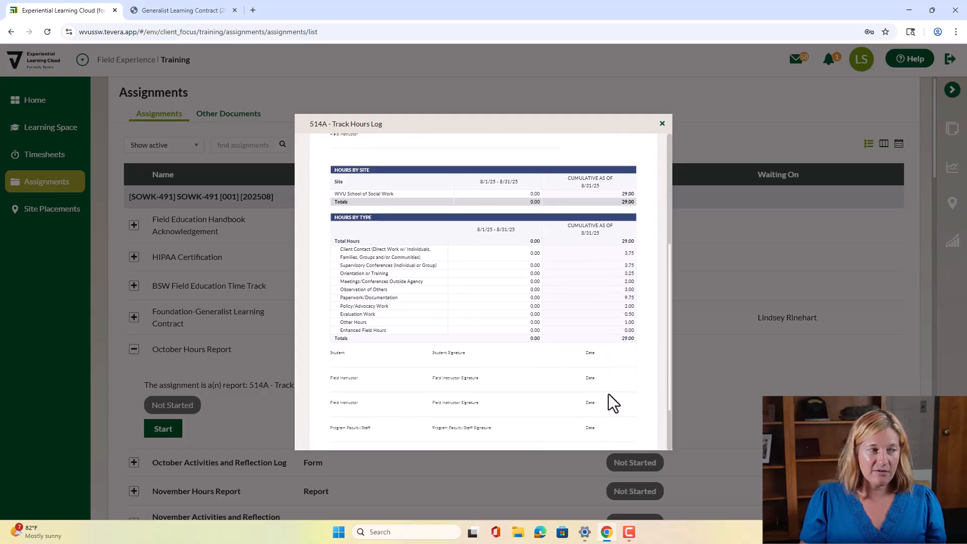
pyautogui.scroll(-2, 551, 388)
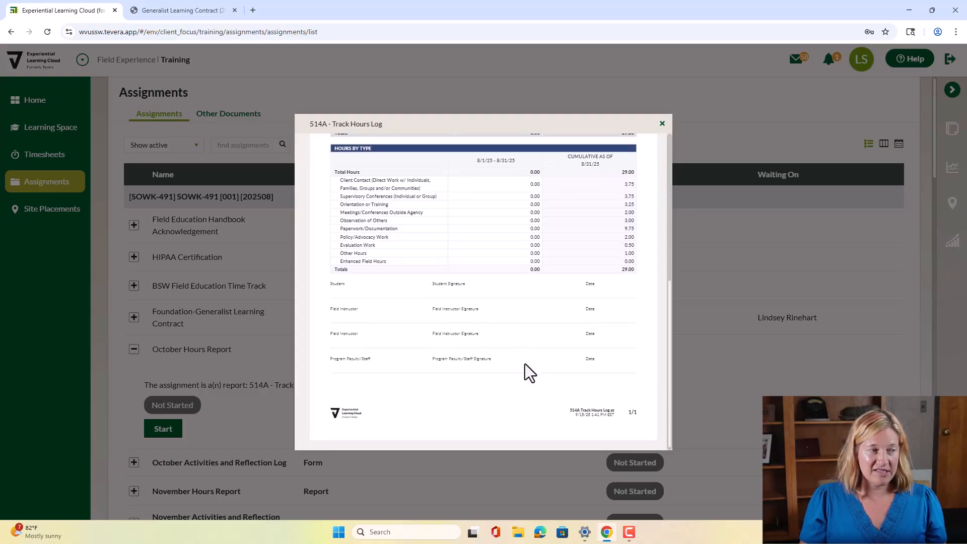
pyautogui.scroll(8, 515, 347)
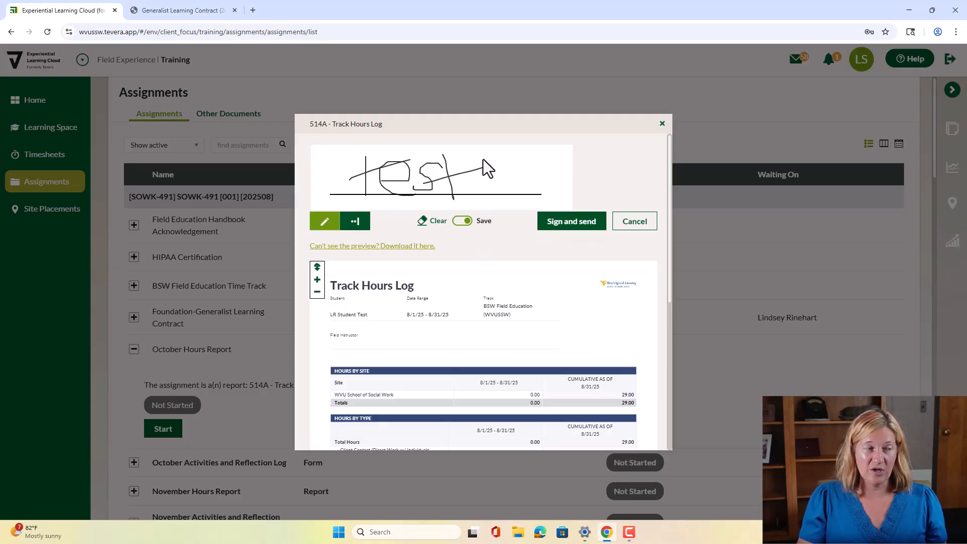
pyautogui.click(573, 224)
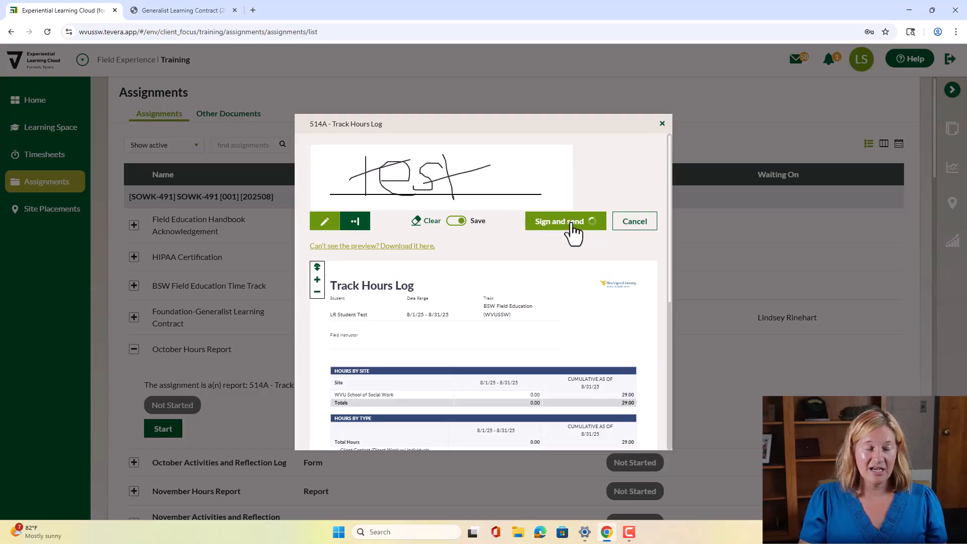